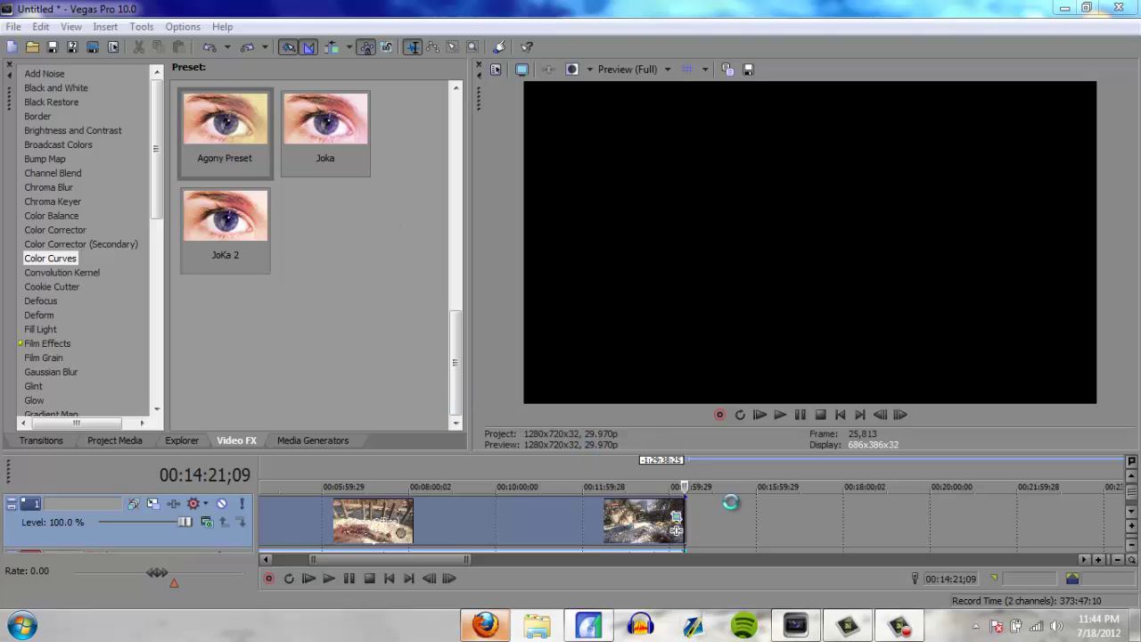
Drop the Agony Preset Color Curves effect from Video FX onto the first timeline clip
drag(688, 483, 687, 484)
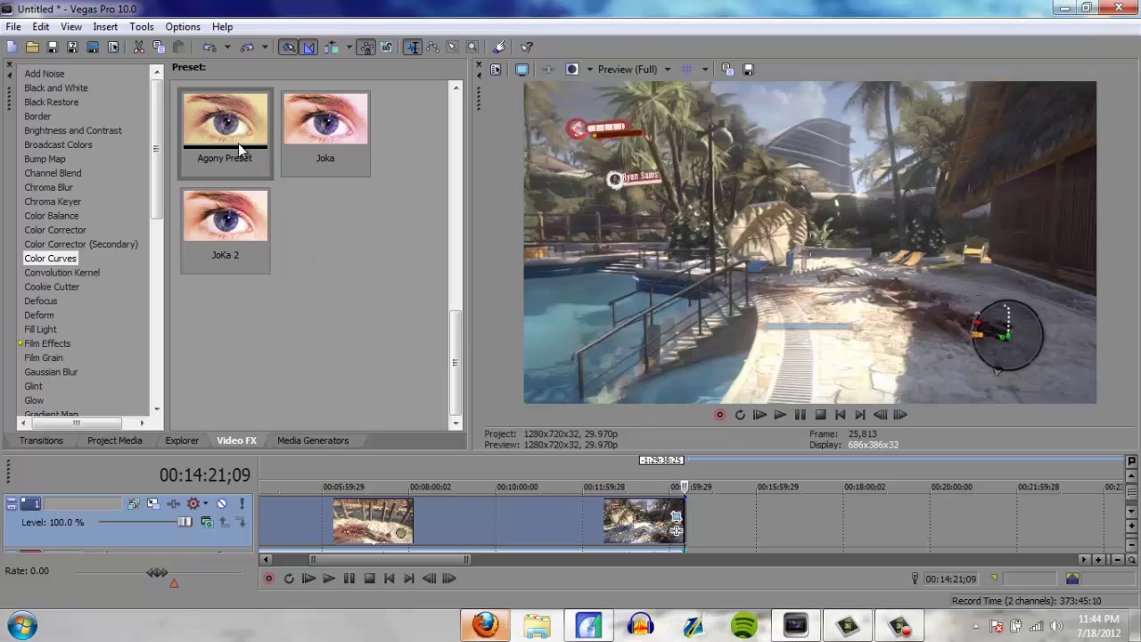
click(211, 123)
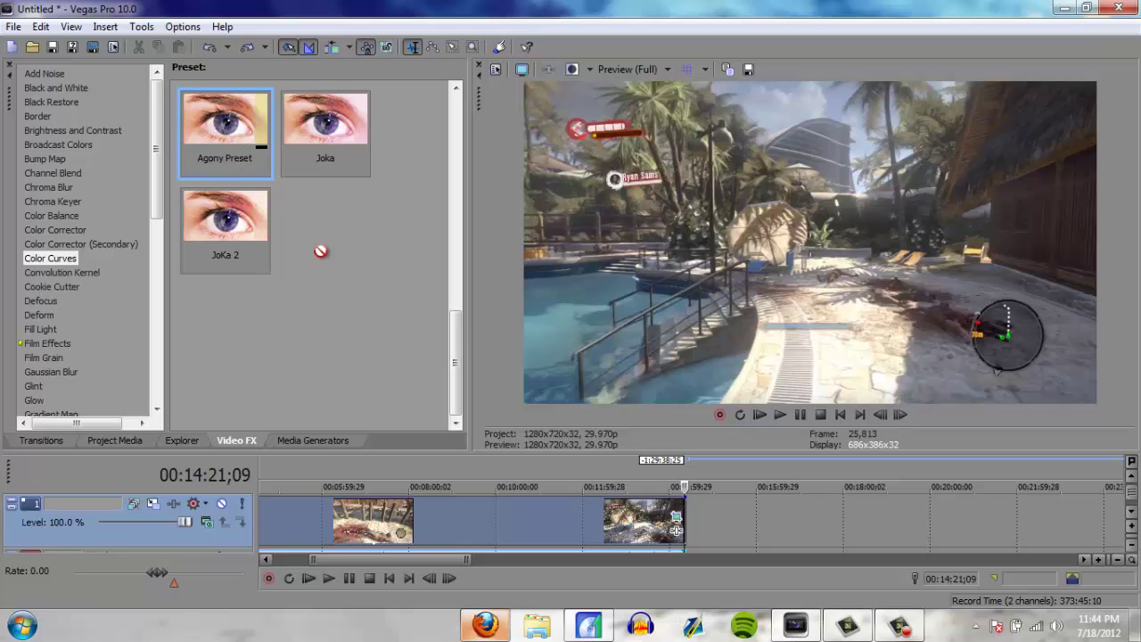
drag(319, 439, 317, 513)
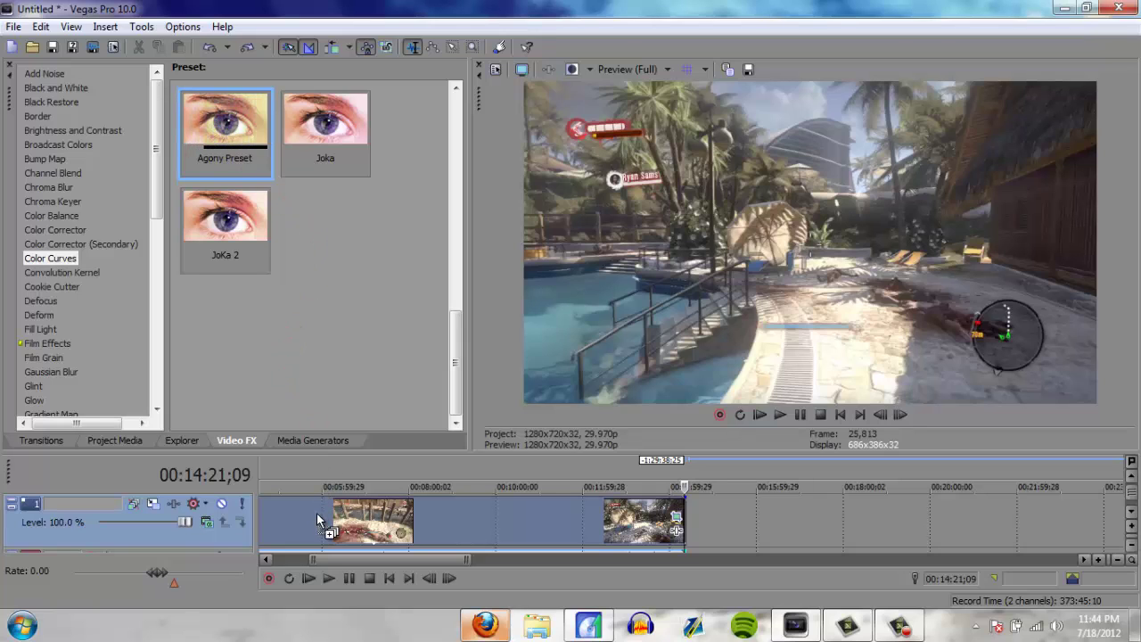
drag(316, 513, 316, 513)
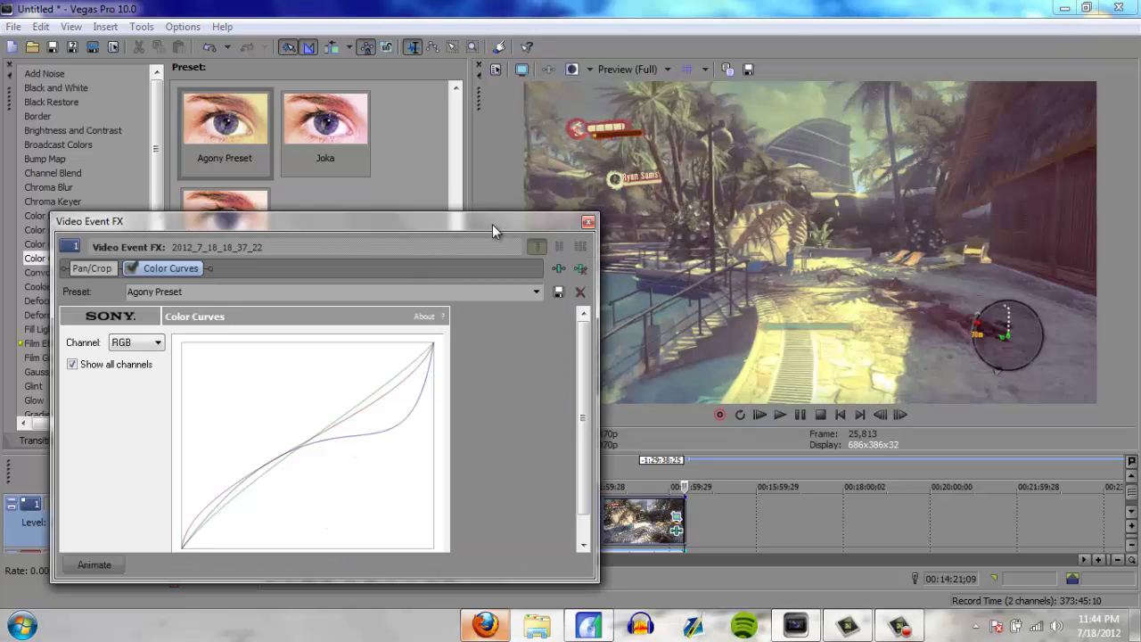
Close the Video Event FX window and undo twice to remove the Agony Preset
drag(490, 227, 415, 316)
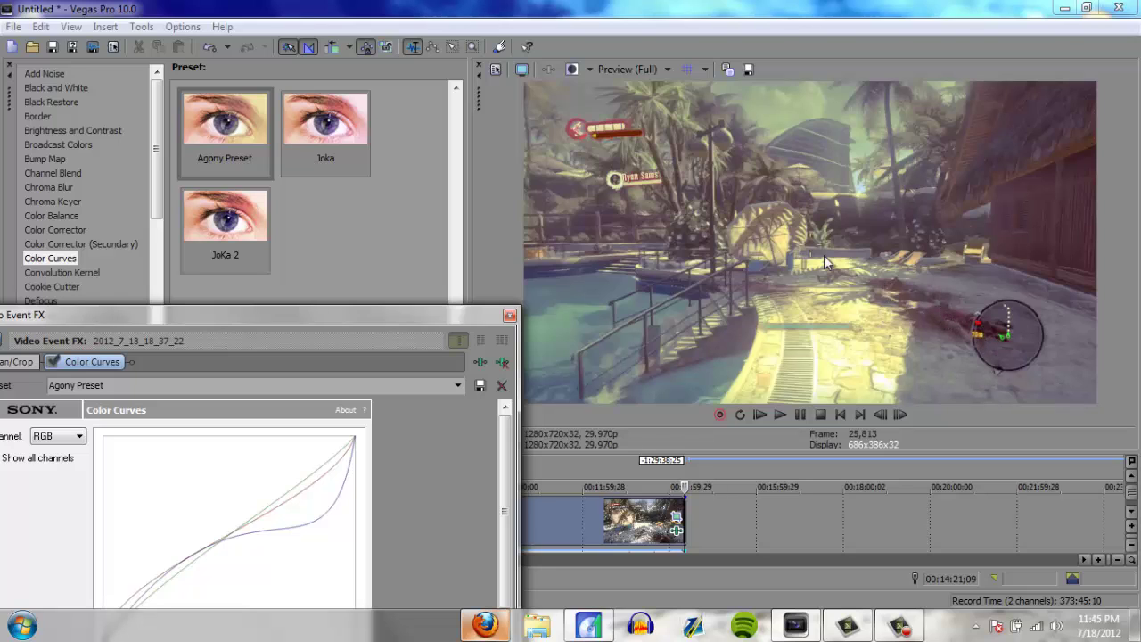
click(509, 315)
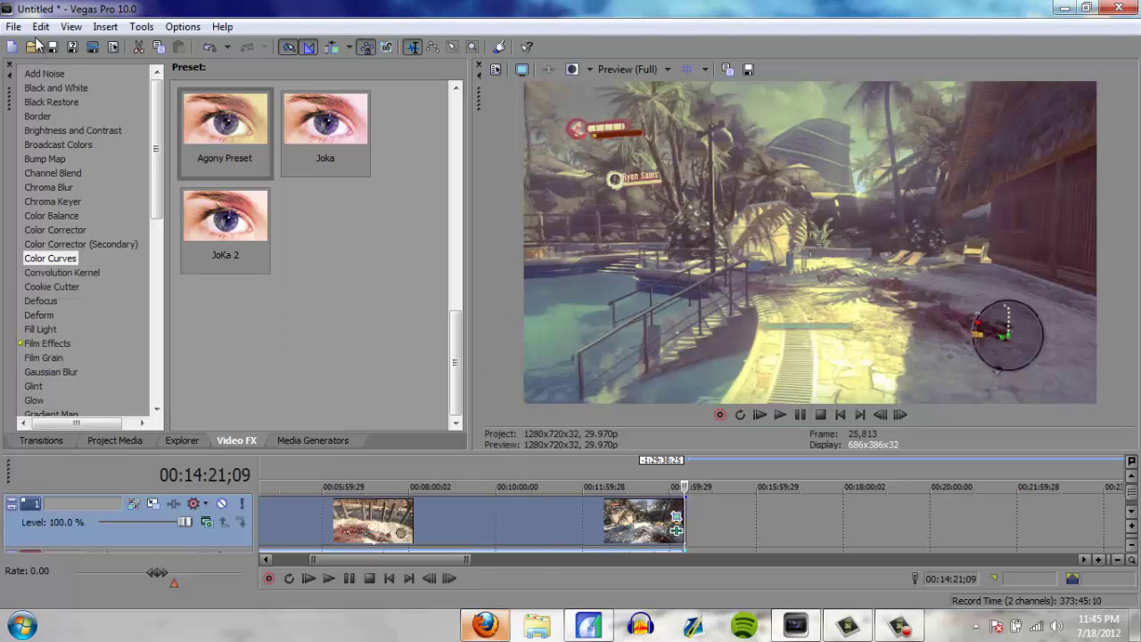
click(40, 27)
click(73, 41)
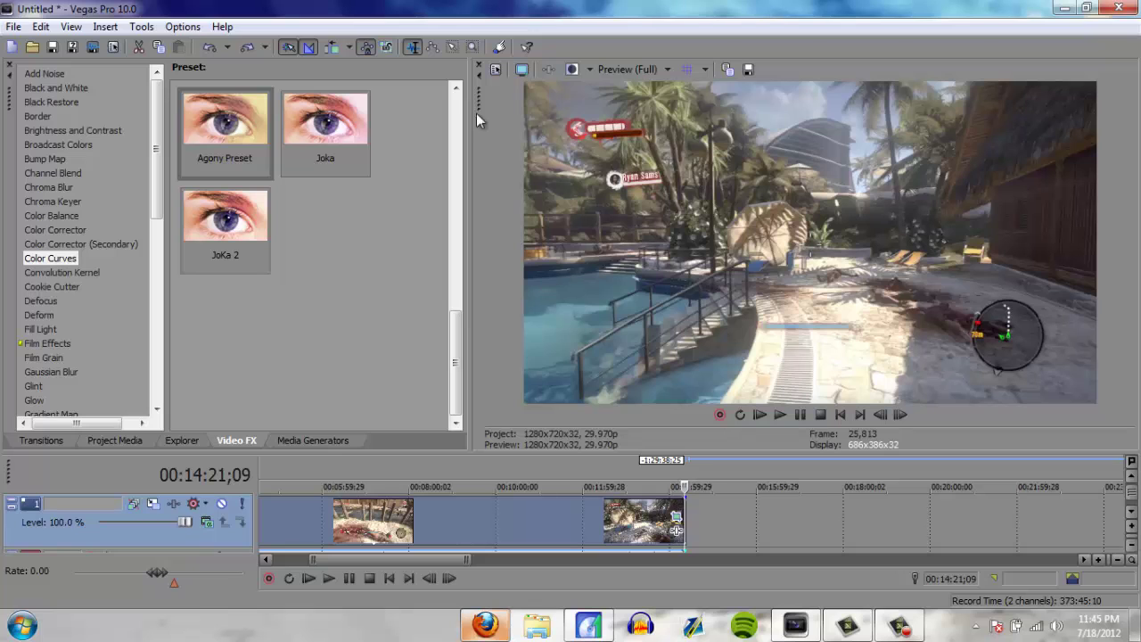
Review Project Video Properties: HDV 720-30p, 1280×720, Best rendering quality
click(497, 69)
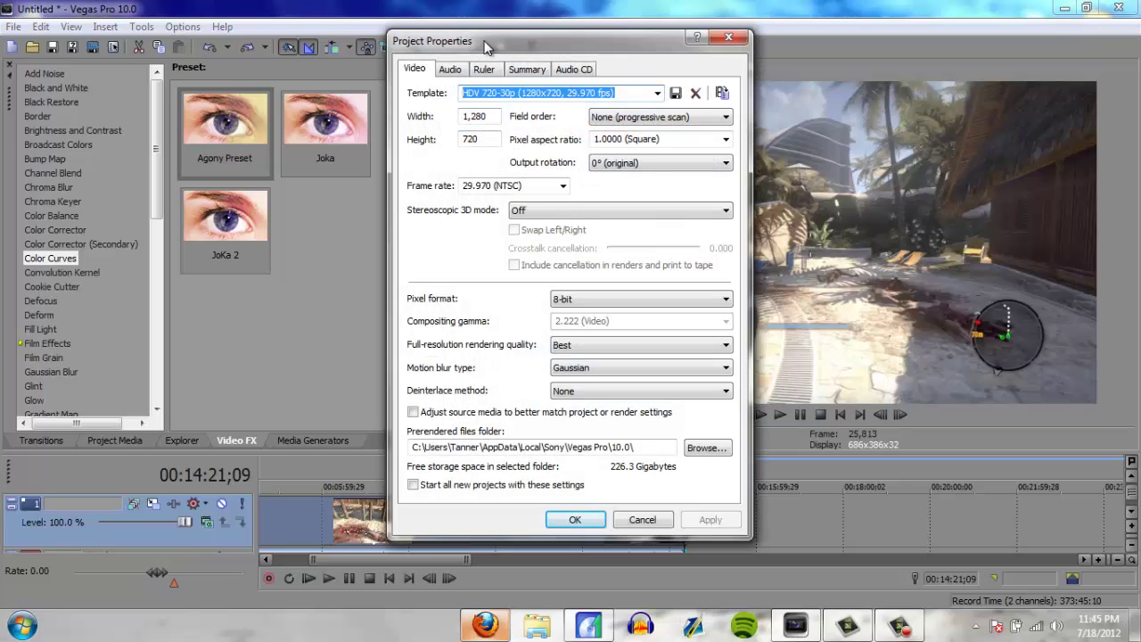
drag(527, 50, 783, 80)
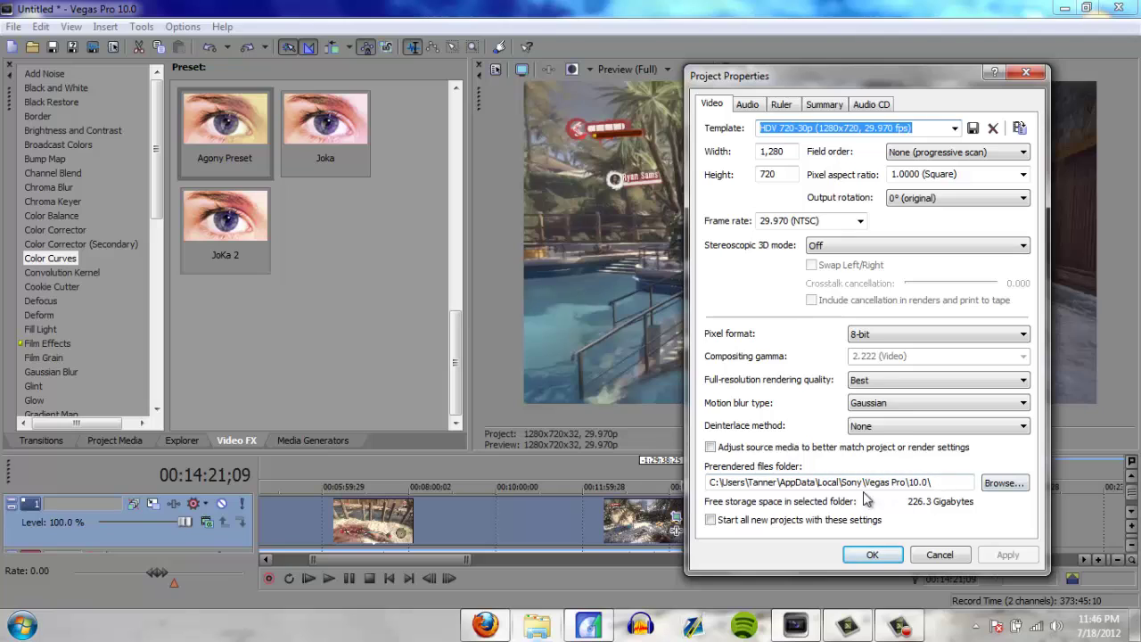
Keep the HDV 720-30p settings for all new projects and apply them
click(740, 522)
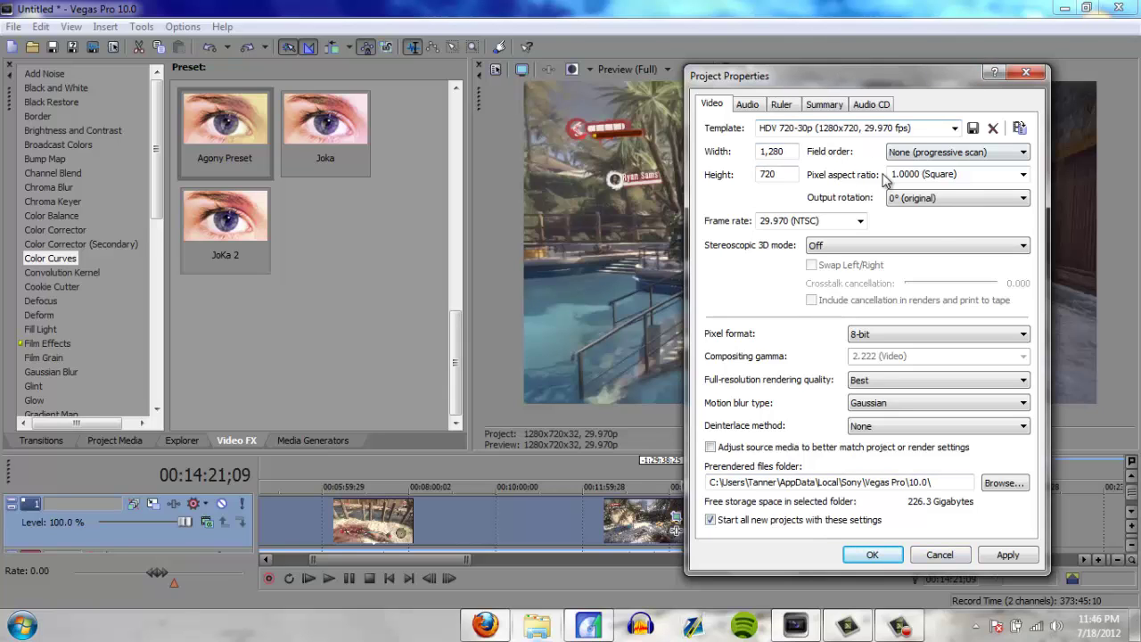
click(1007, 555)
click(874, 552)
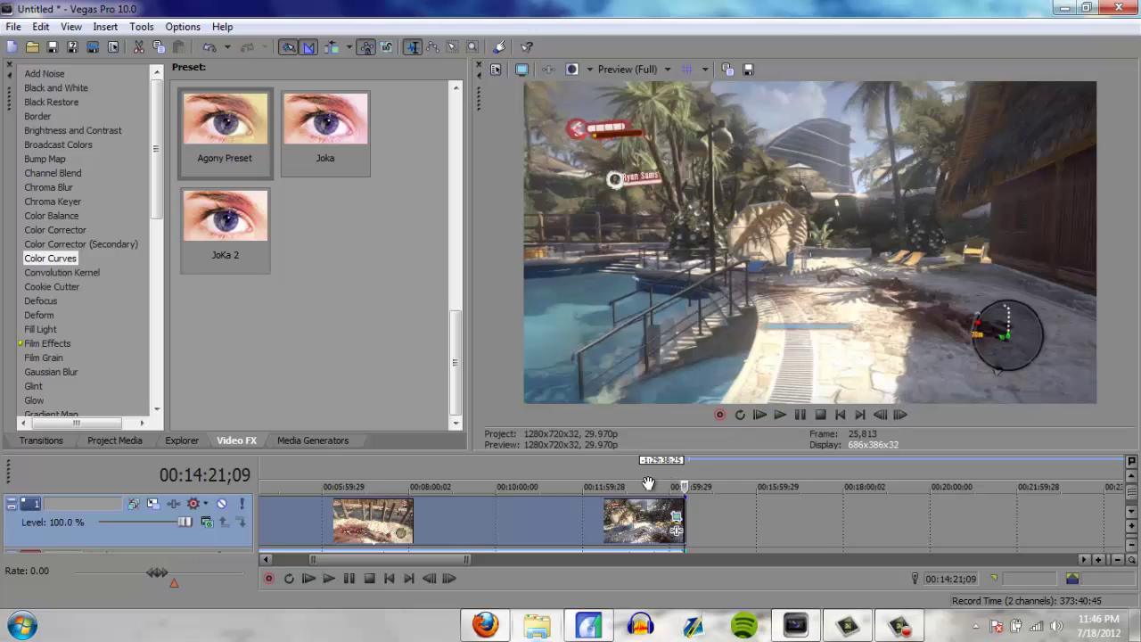
In Render As, try MainConcept AVC/AAC (*.mp4) output with the HD YT template
click(13, 26)
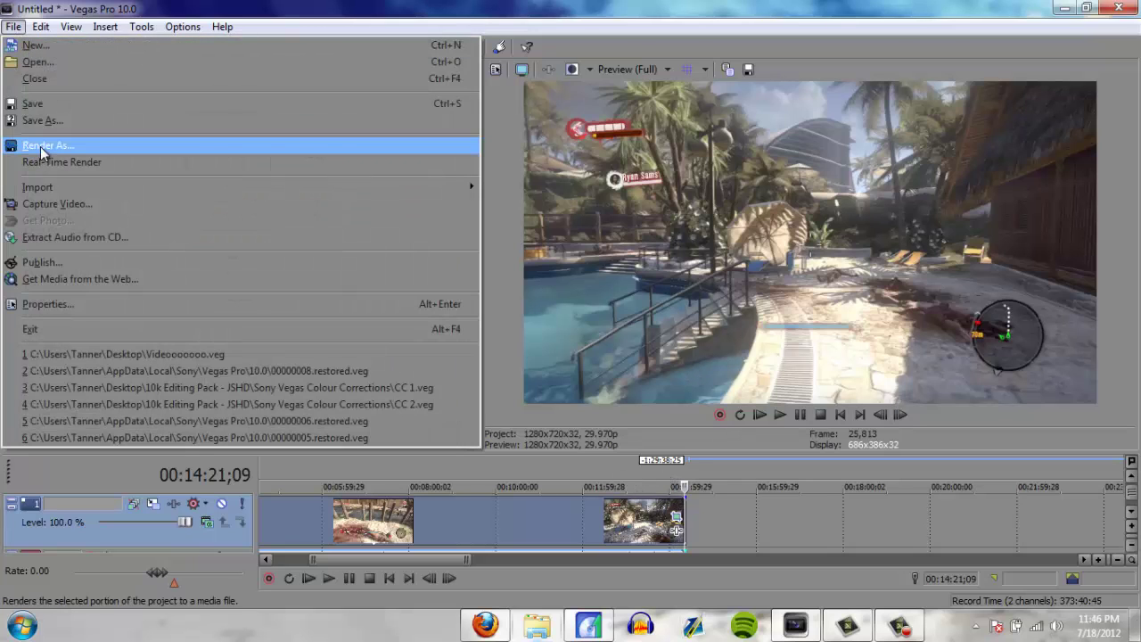
click(41, 147)
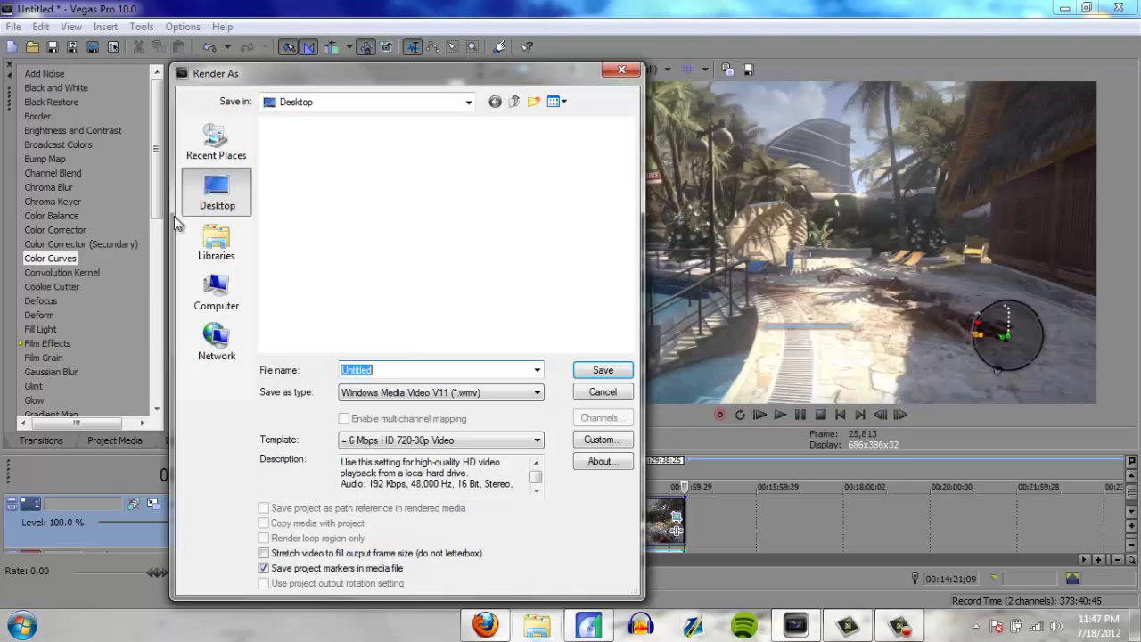
click(519, 394)
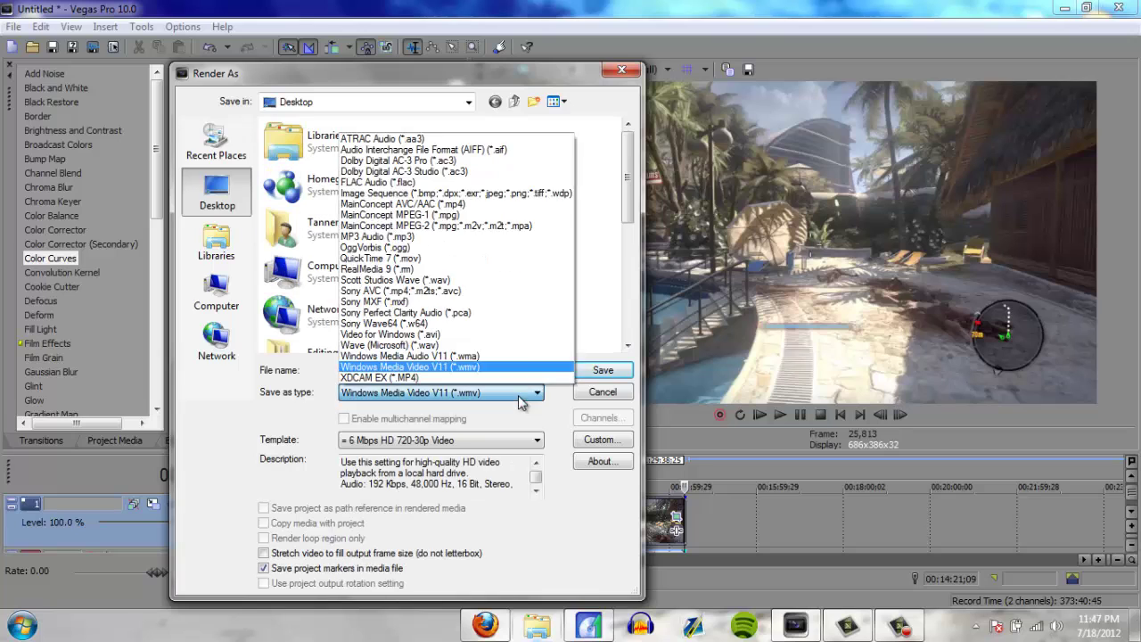
click(461, 205)
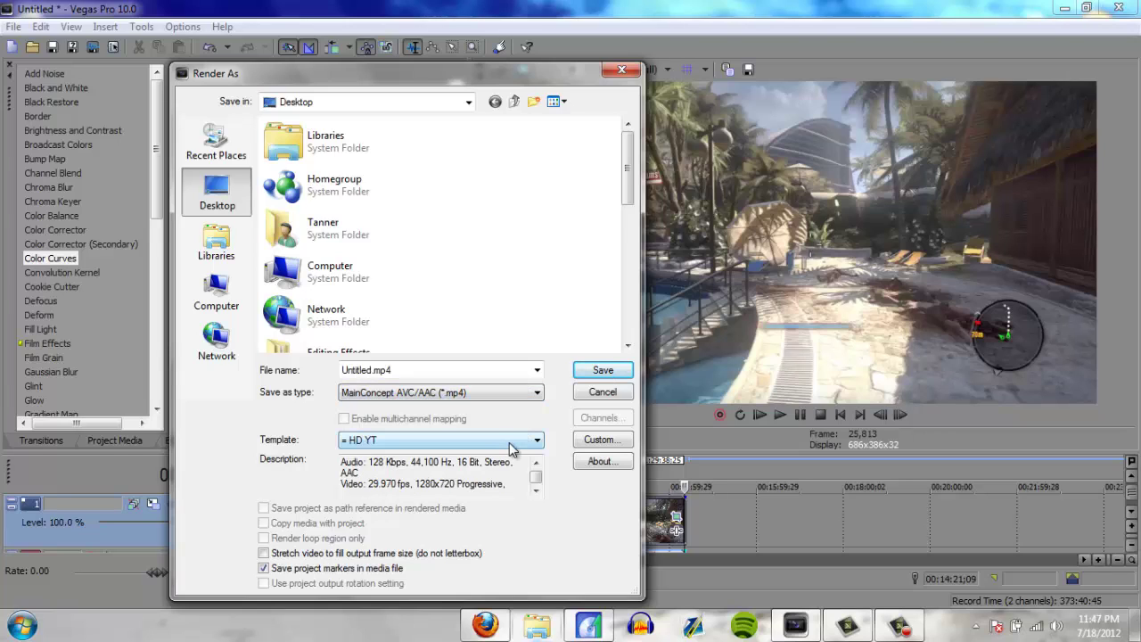
click(512, 442)
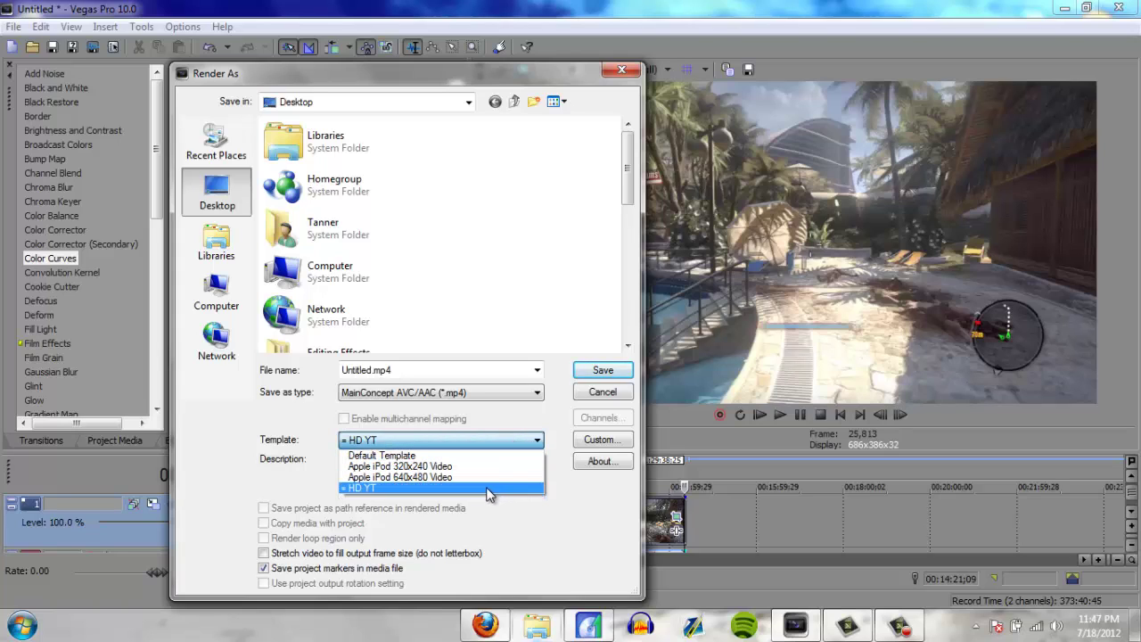
click(484, 395)
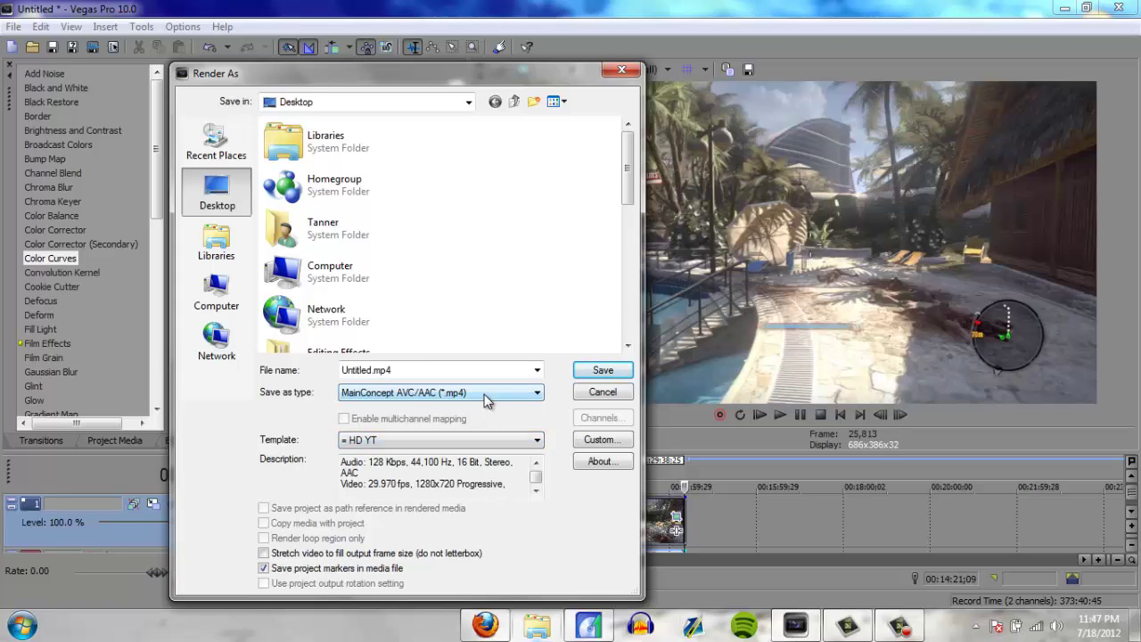
click(484, 393)
Switch output to Windows Media Video V11 with the 6 Mbps HD 720-30p Video template, then open Custom settings
click(479, 366)
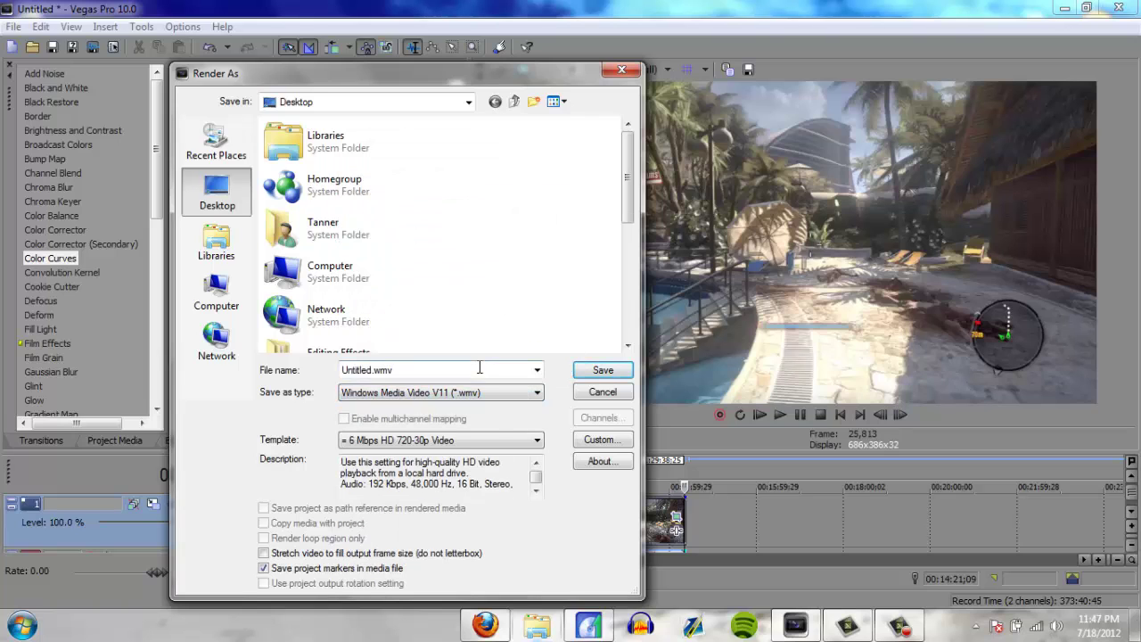
click(482, 435)
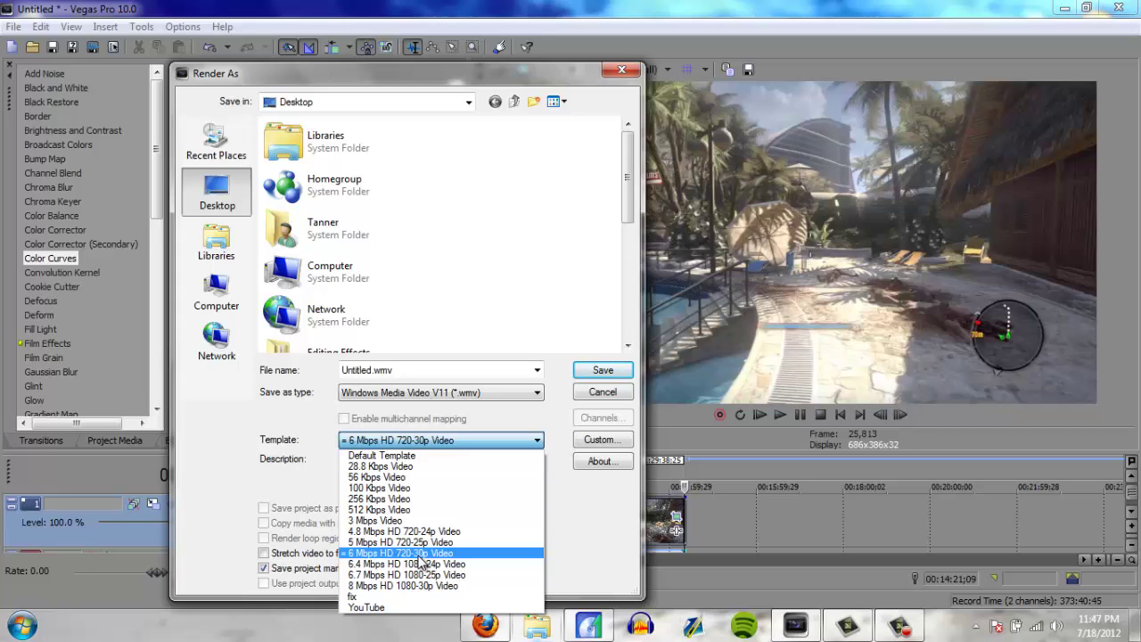
click(420, 556)
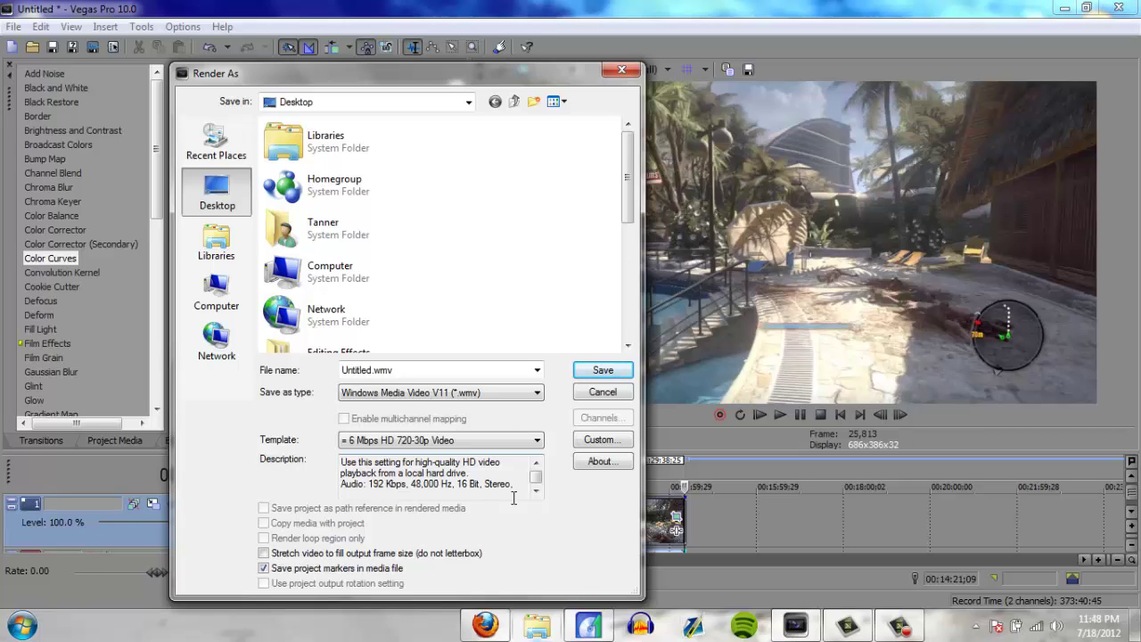
click(599, 439)
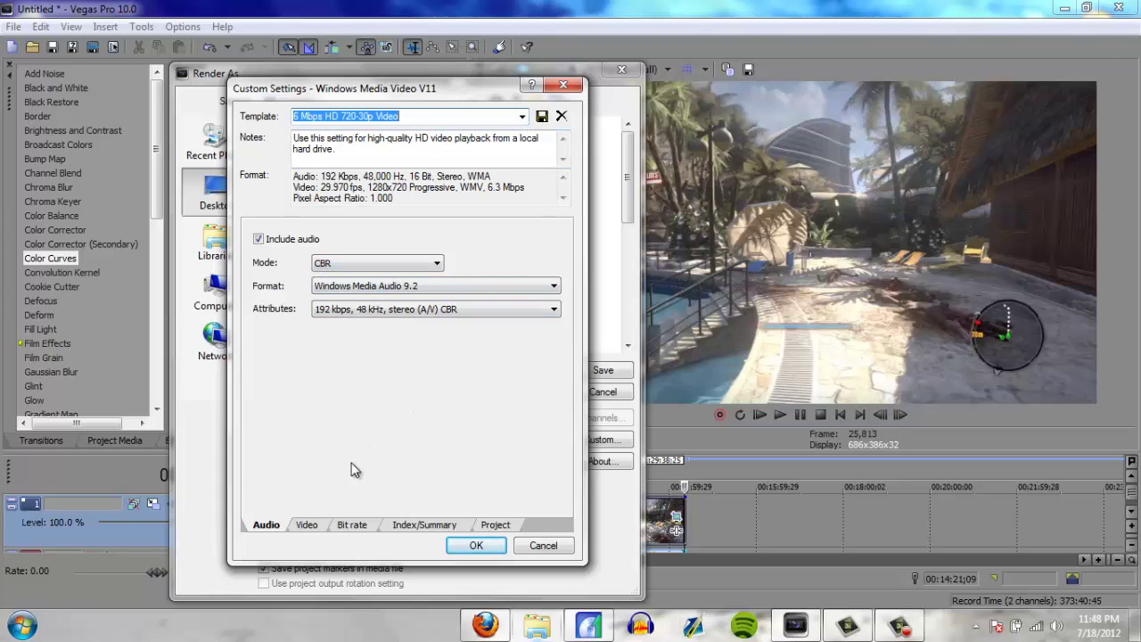
Set the WMV template's video rendering quality to Best, then close both render dialogs
click(306, 530)
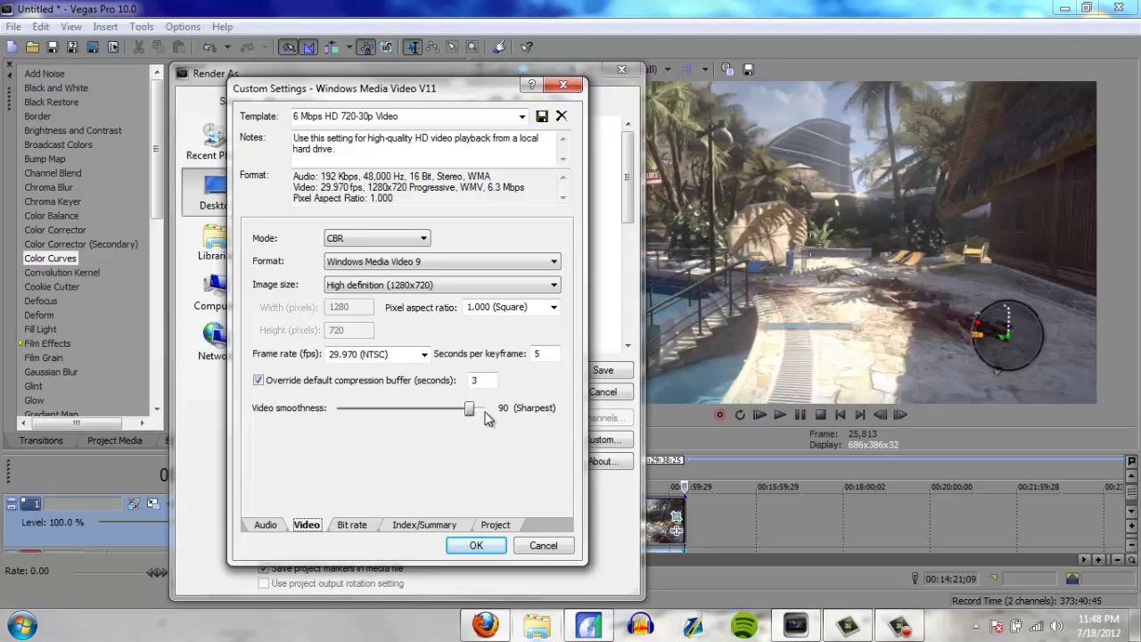
click(369, 522)
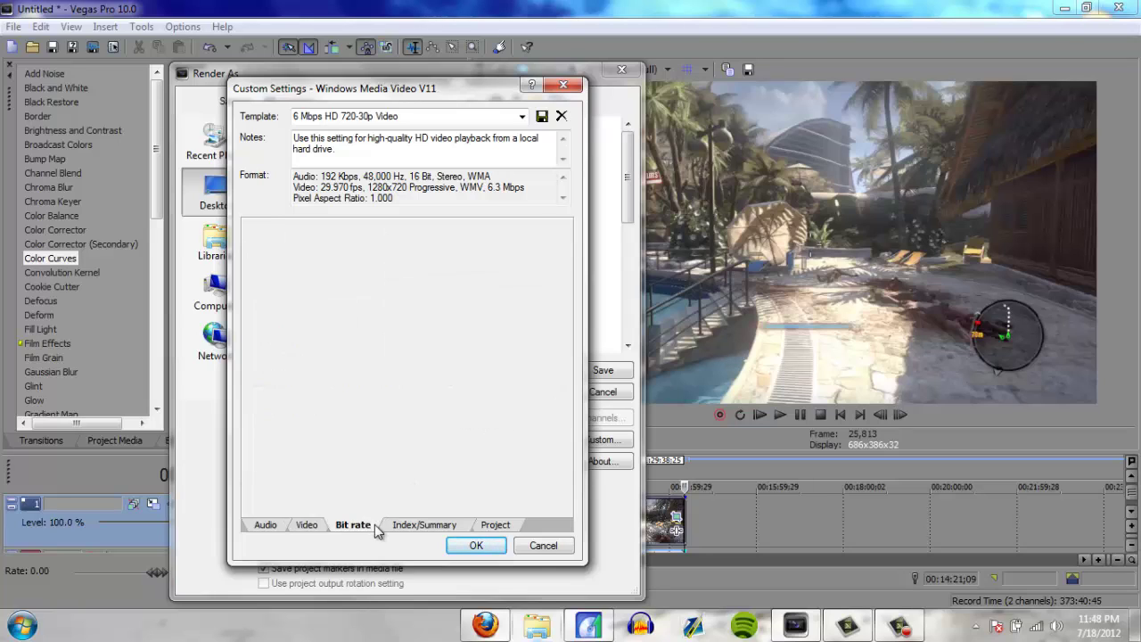
click(424, 524)
click(366, 525)
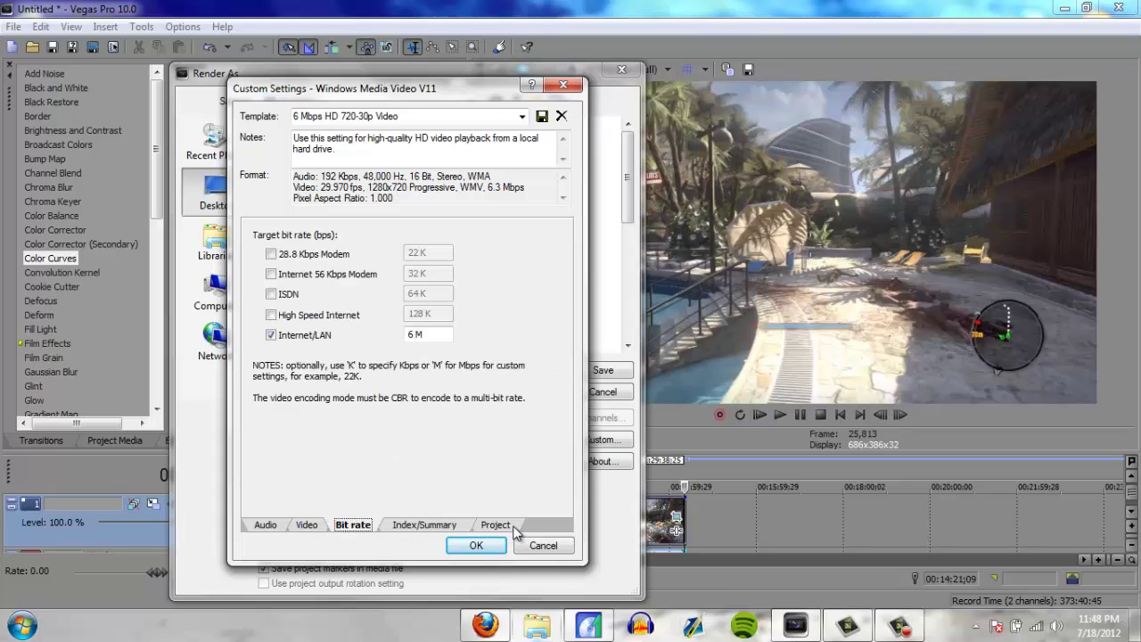
click(496, 525)
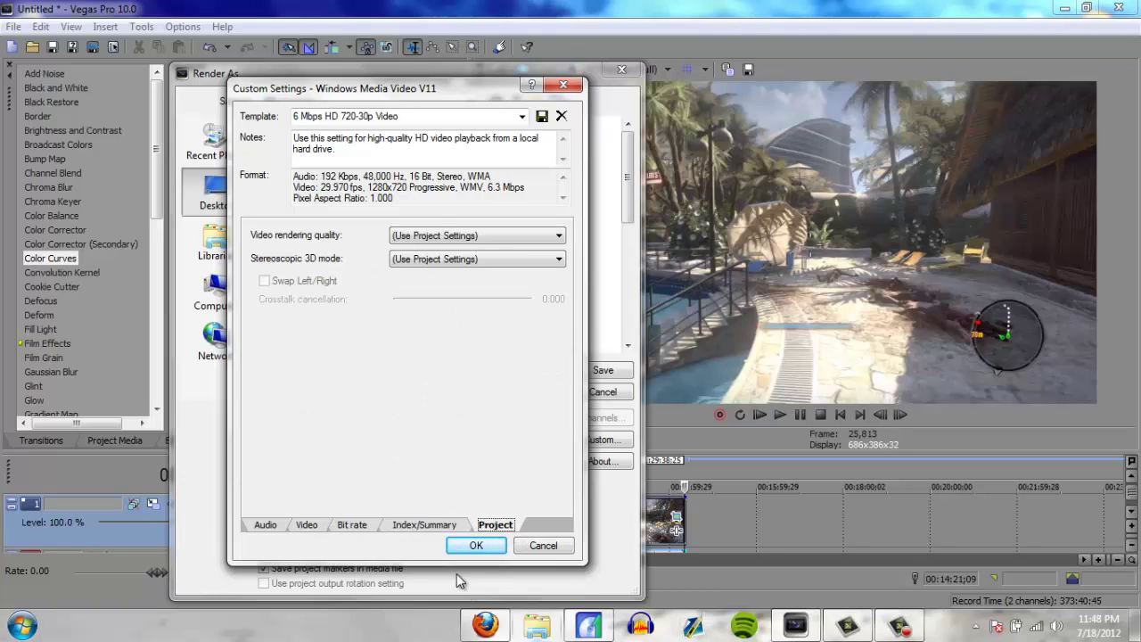
click(430, 237)
click(414, 294)
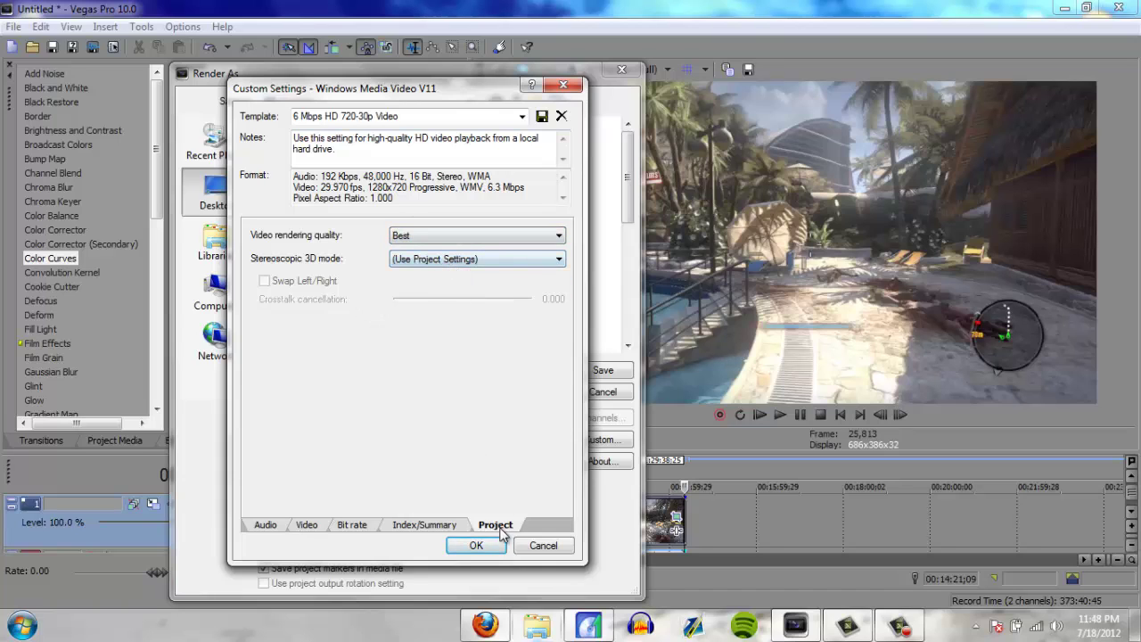
click(563, 86)
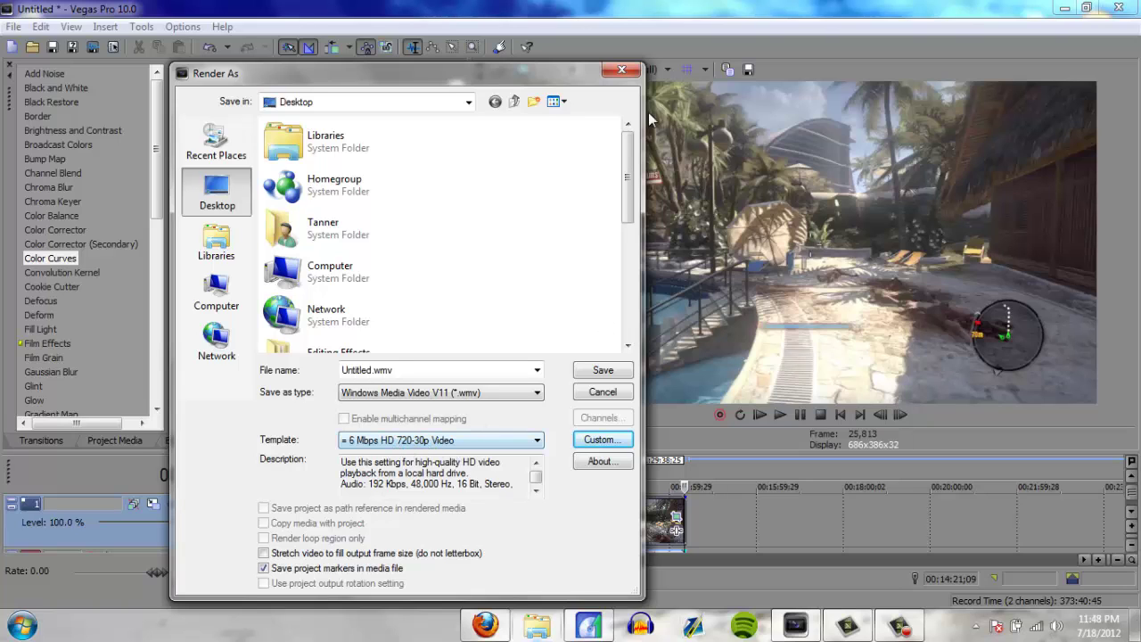
click(624, 73)
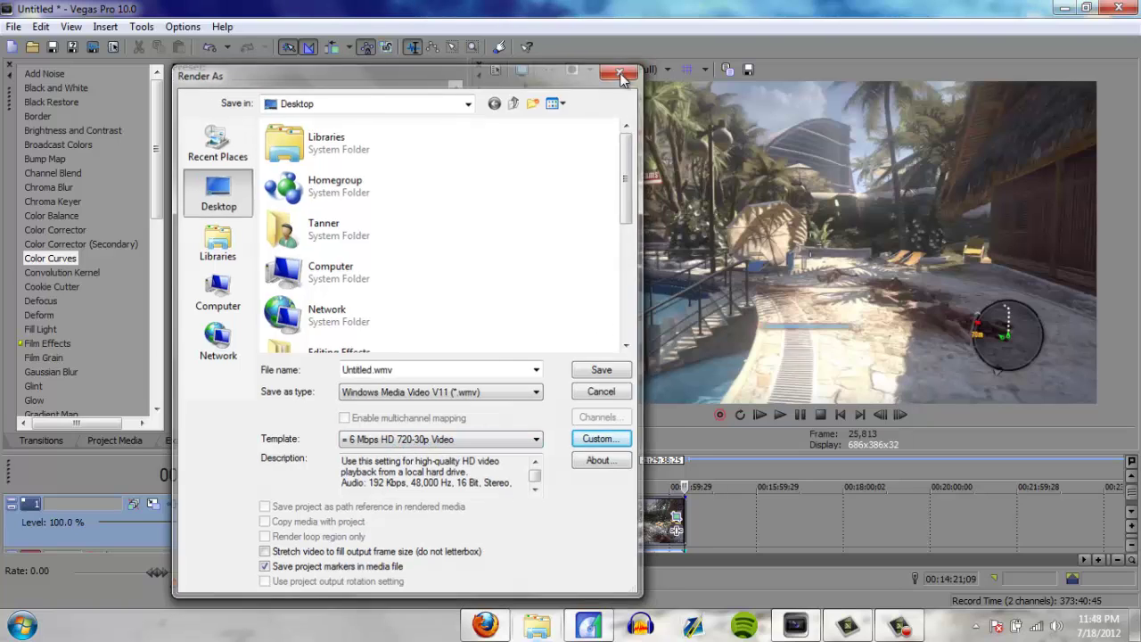
Check the gameplay clip's properties twice, confirming Disable resample is on
right_click(565, 509)
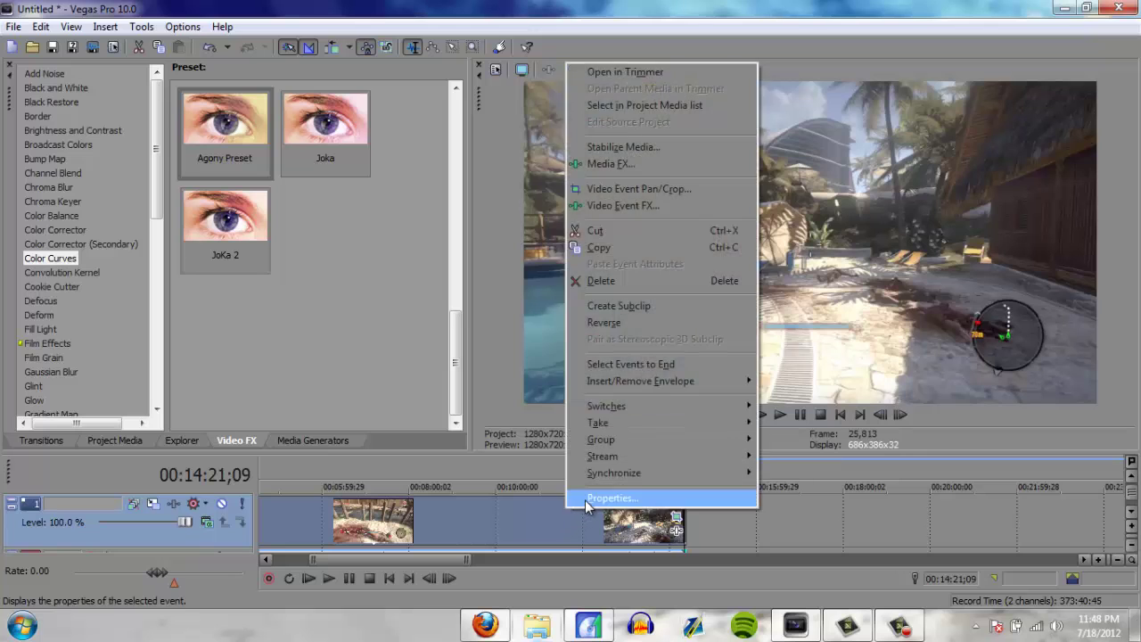
click(591, 497)
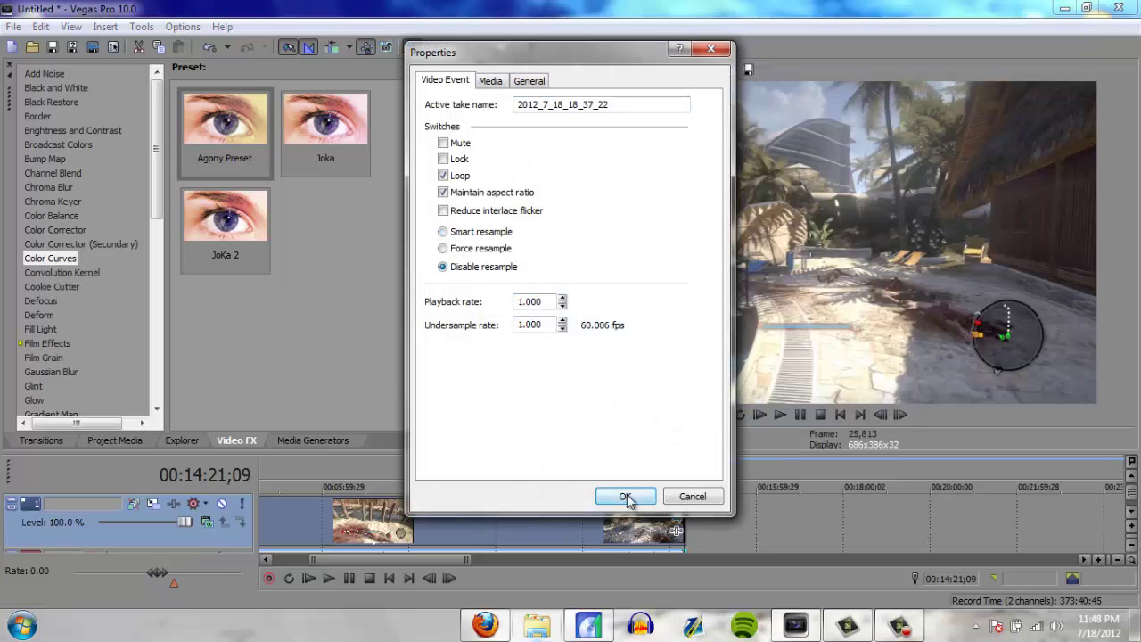
click(624, 496)
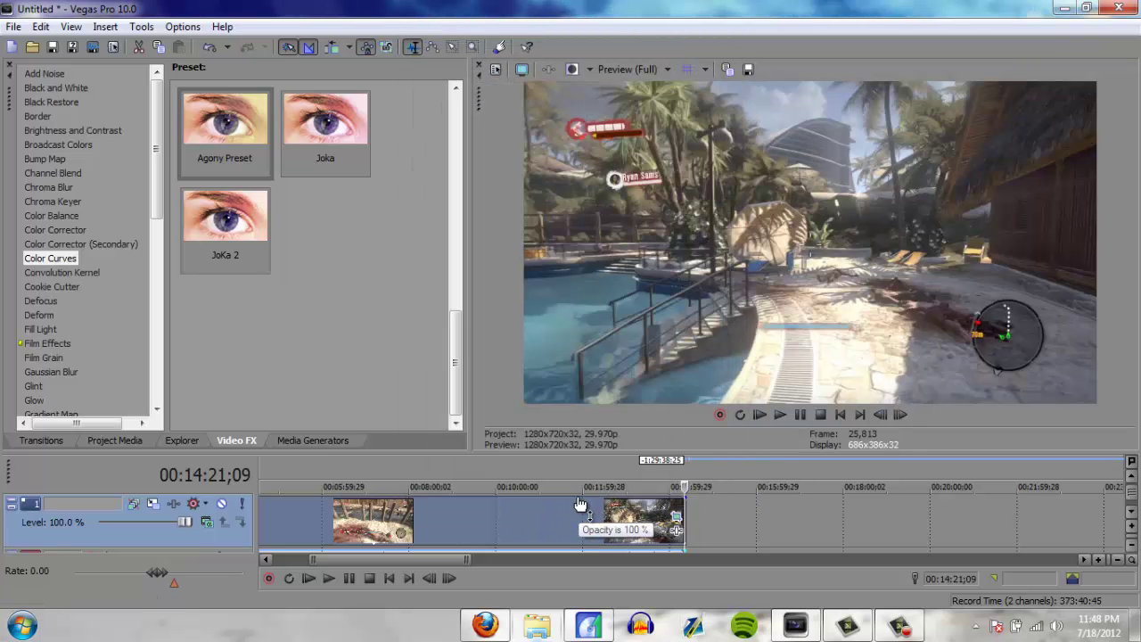
right_click(560, 514)
click(577, 503)
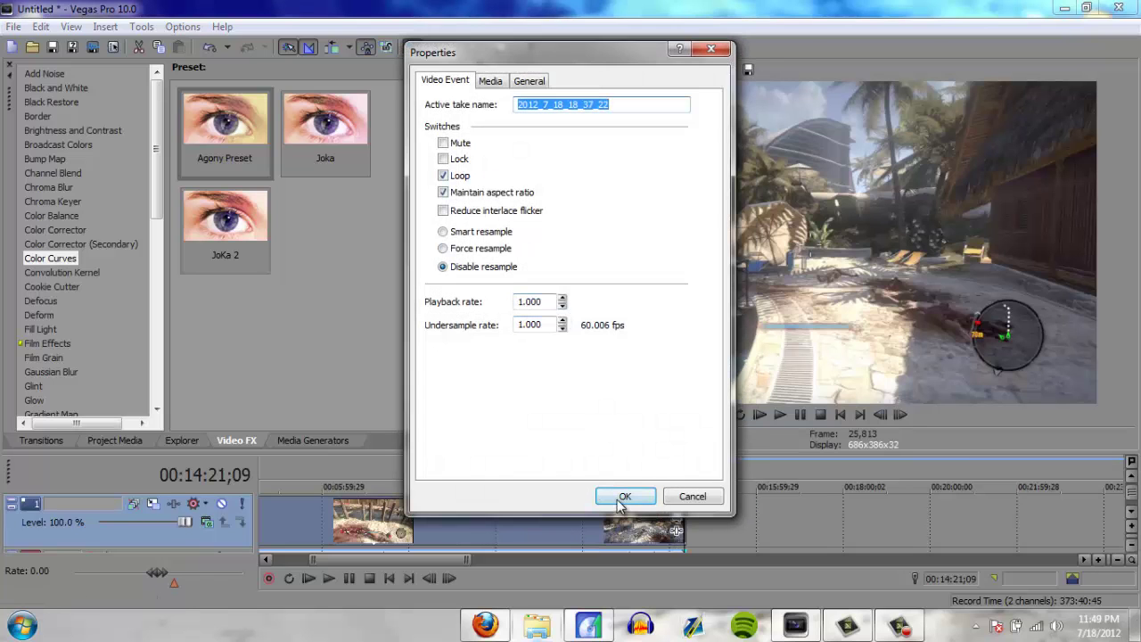
click(613, 496)
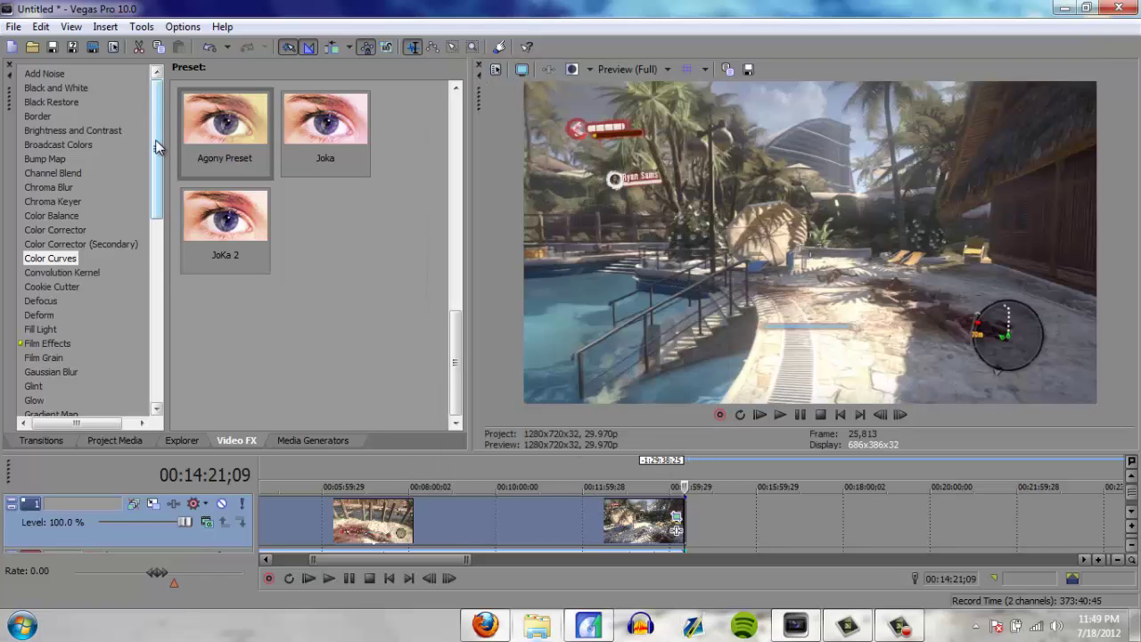
Add the Sharpen Reset to None preset (amount 0.000) to the first clip
drag(159, 149, 164, 328)
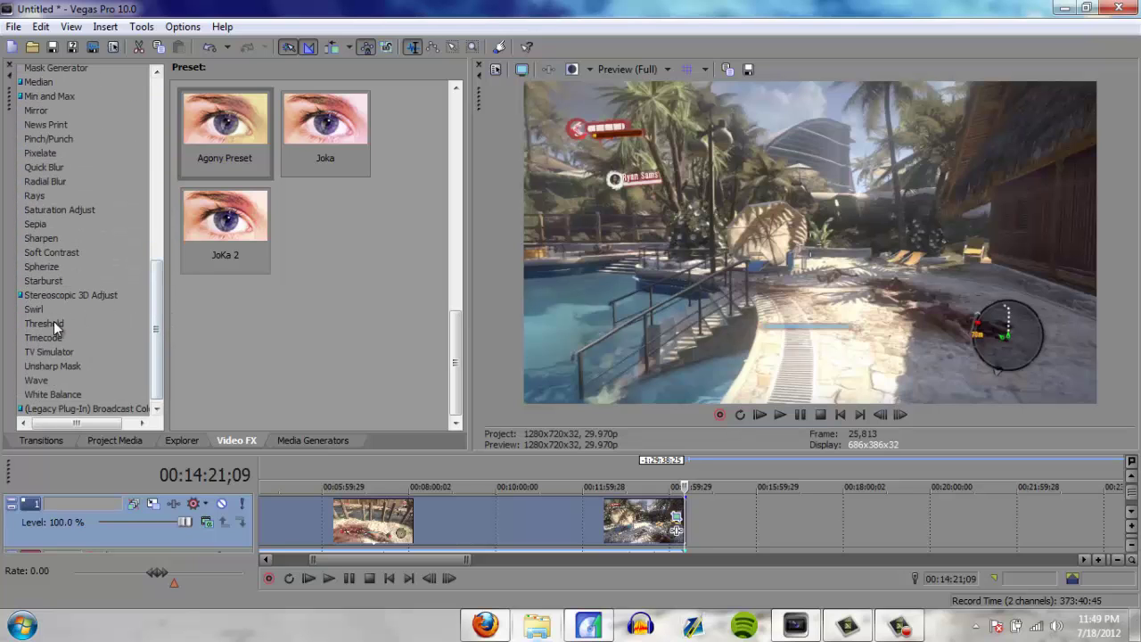
click(42, 239)
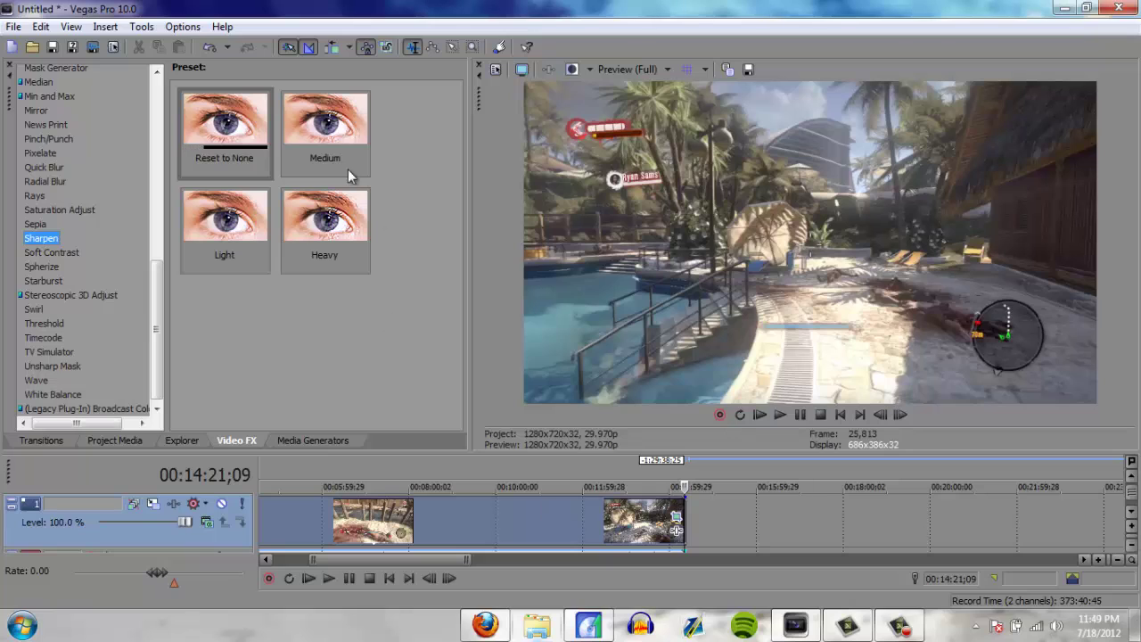
drag(210, 120, 385, 527)
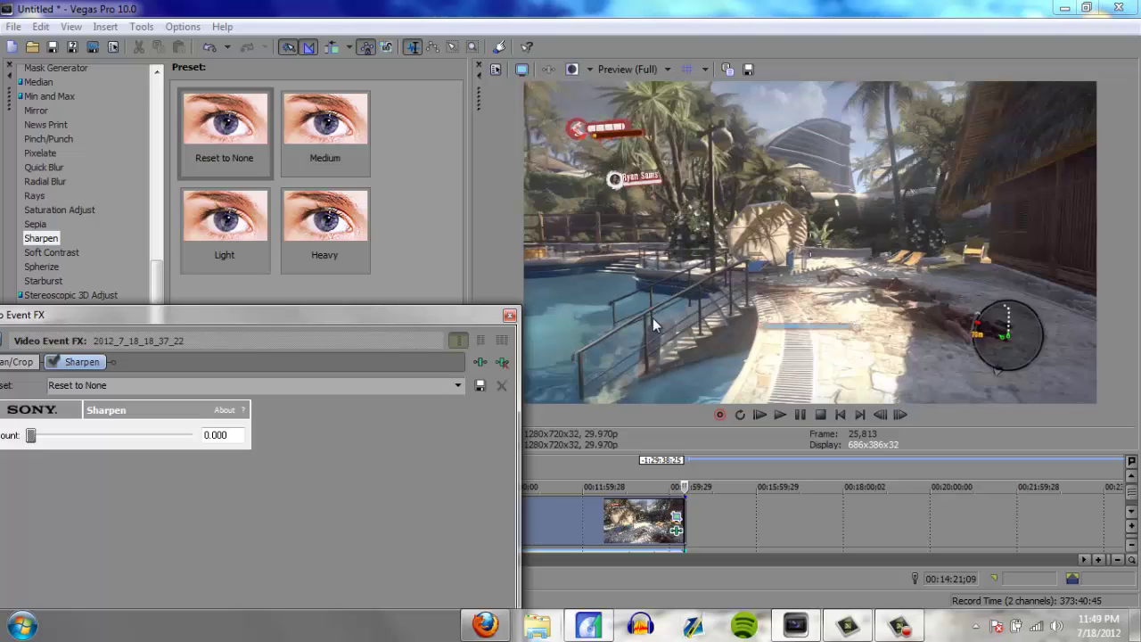
drag(215, 313, 243, 303)
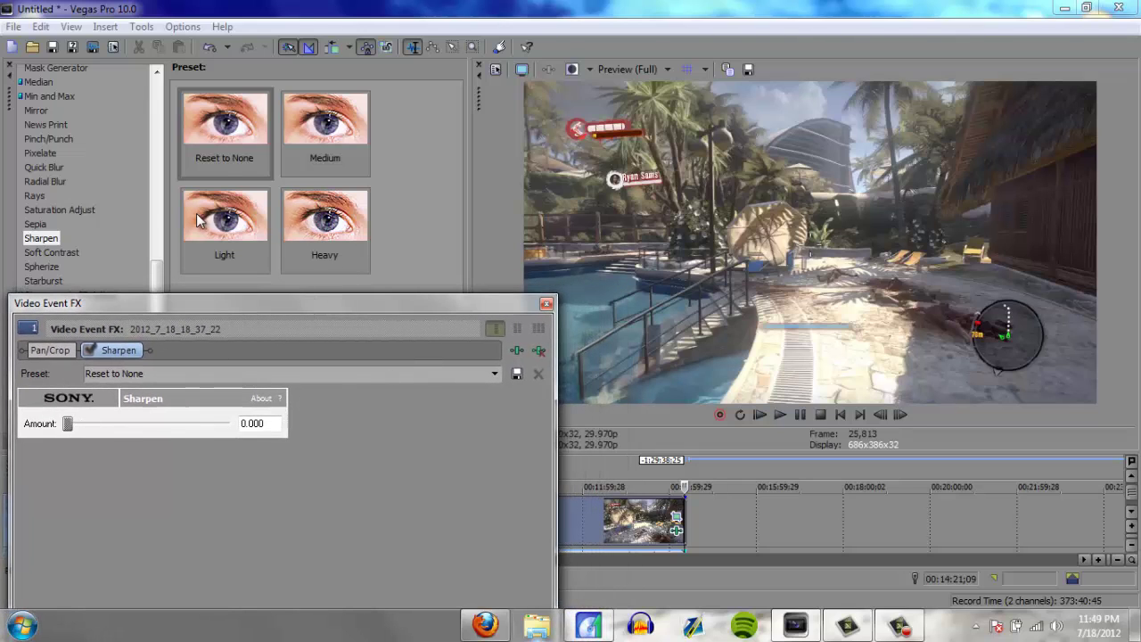
click(546, 303)
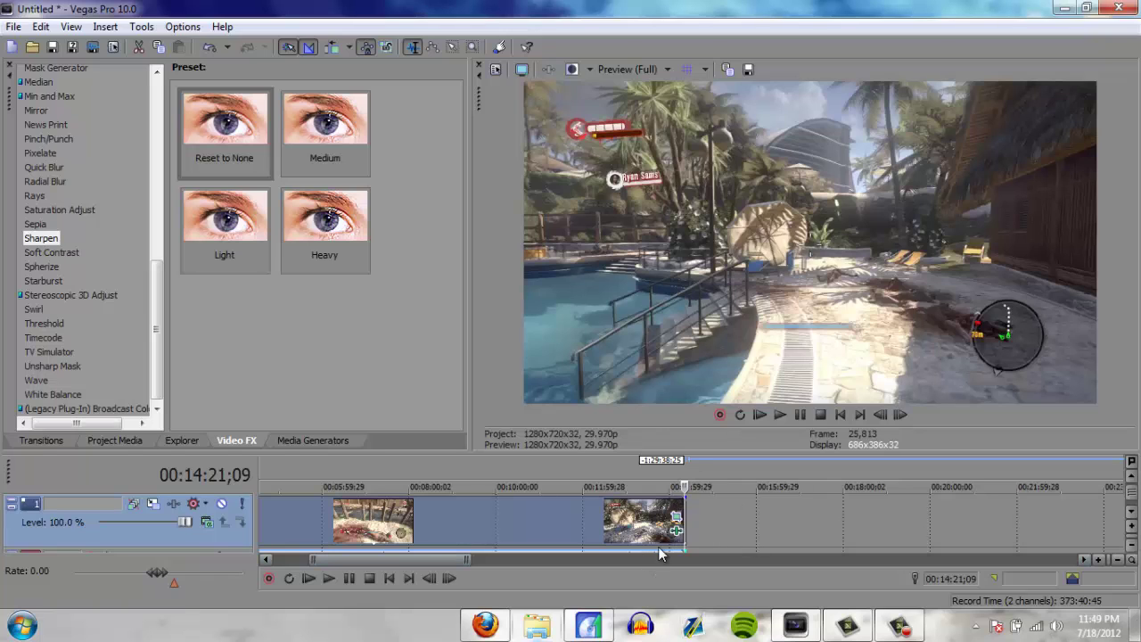
Try the JoKa 2 Color Curves preset on the first clip, then undo it
click(119, 440)
click(179, 439)
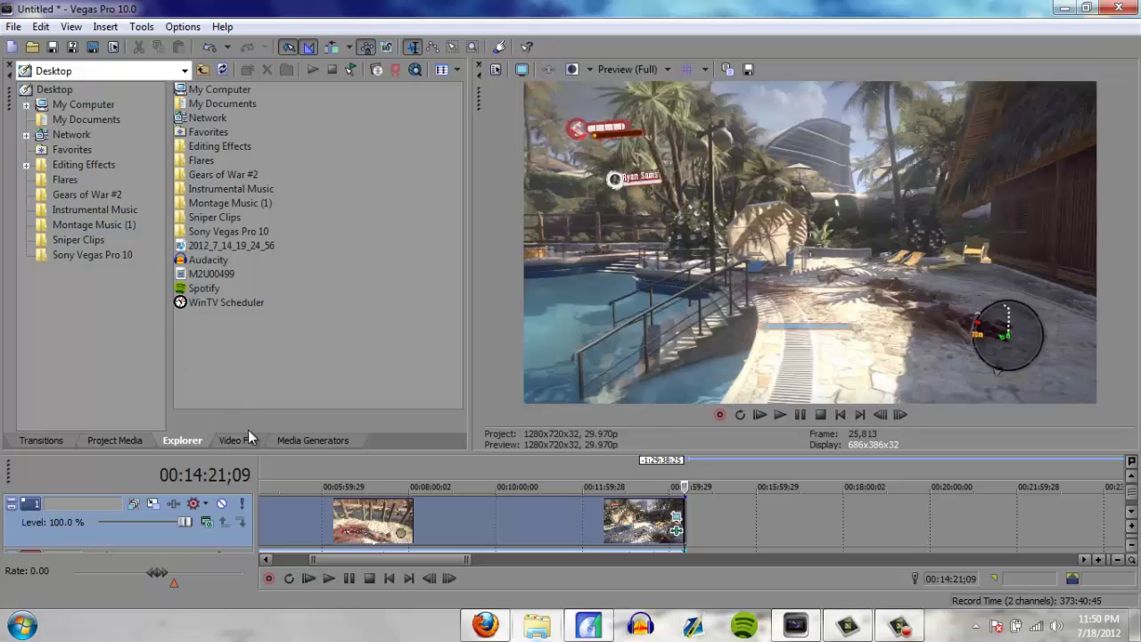
click(236, 440)
scroll(120, 215, up, 10)
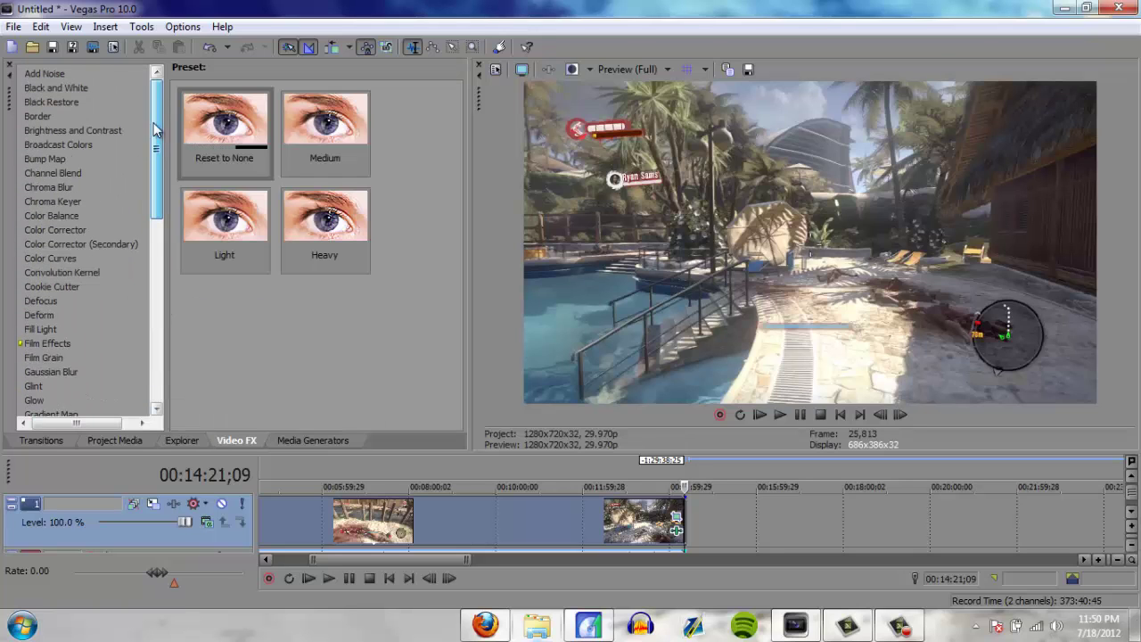
click(55, 258)
drag(455, 160, 450, 350)
drag(229, 330, 365, 519)
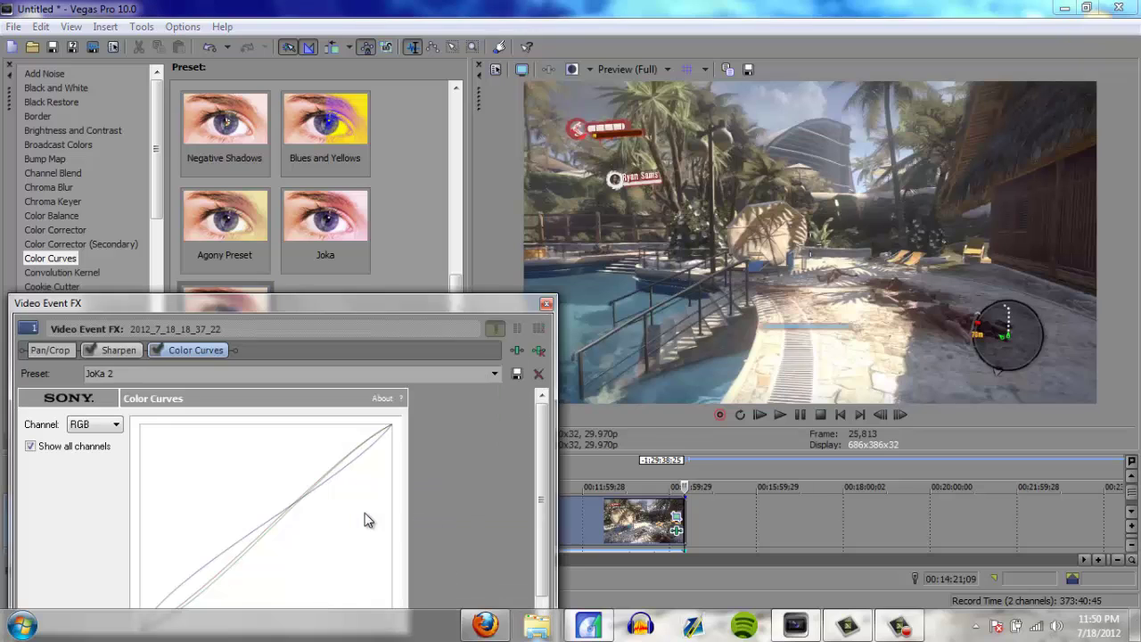
click(546, 303)
click(41, 26)
click(65, 52)
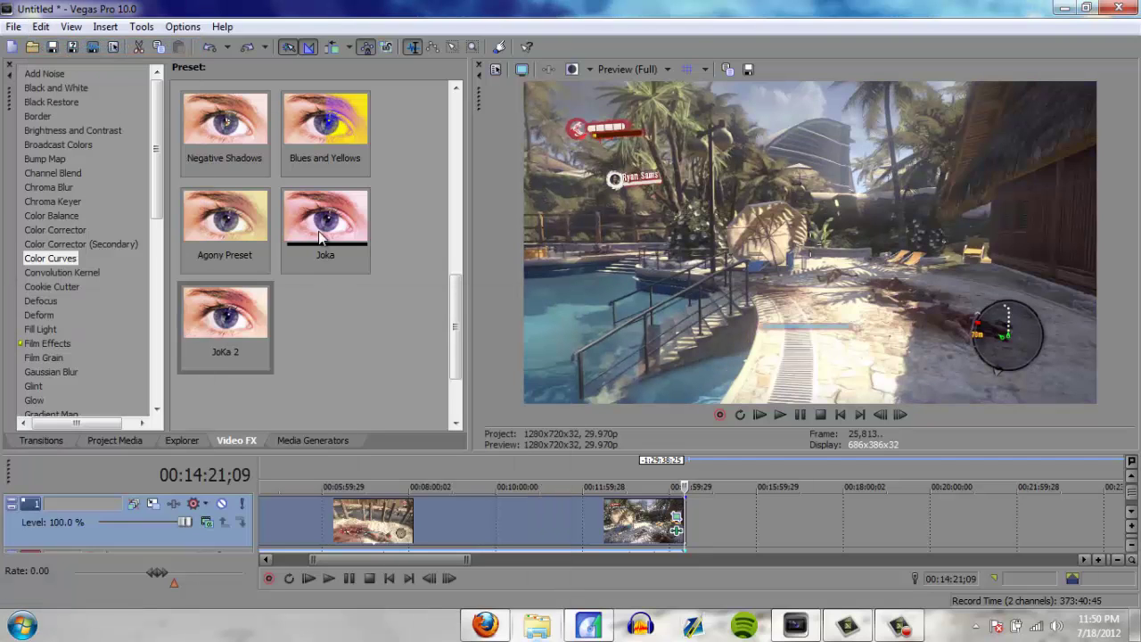
Try the Joka Color Curves preset on the first clip and undo that too
drag(324, 232, 352, 517)
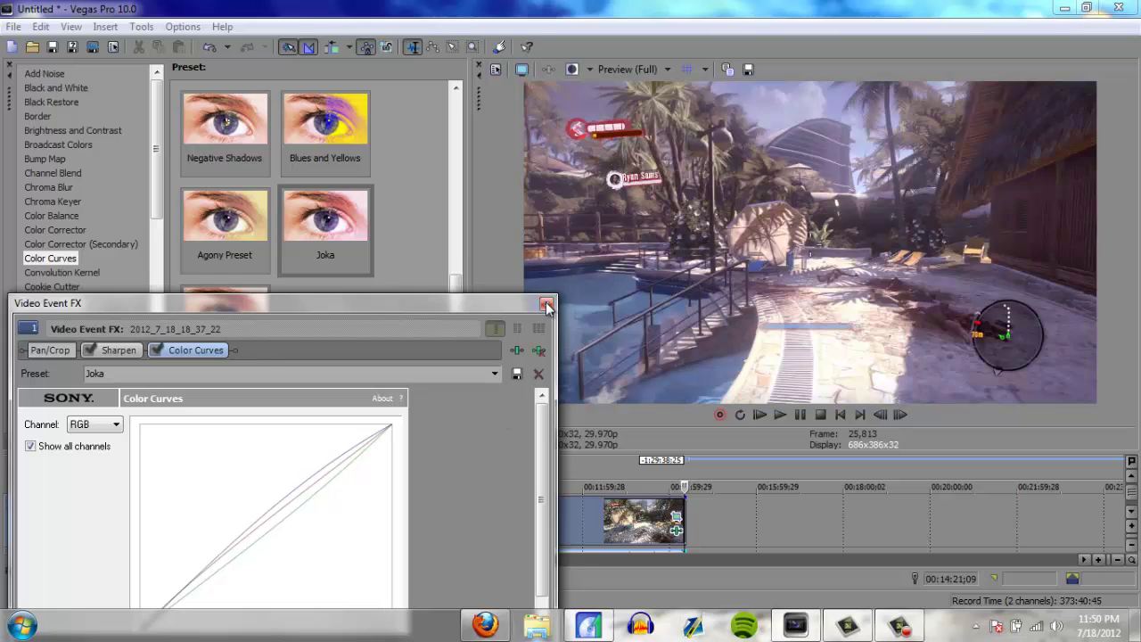
click(547, 304)
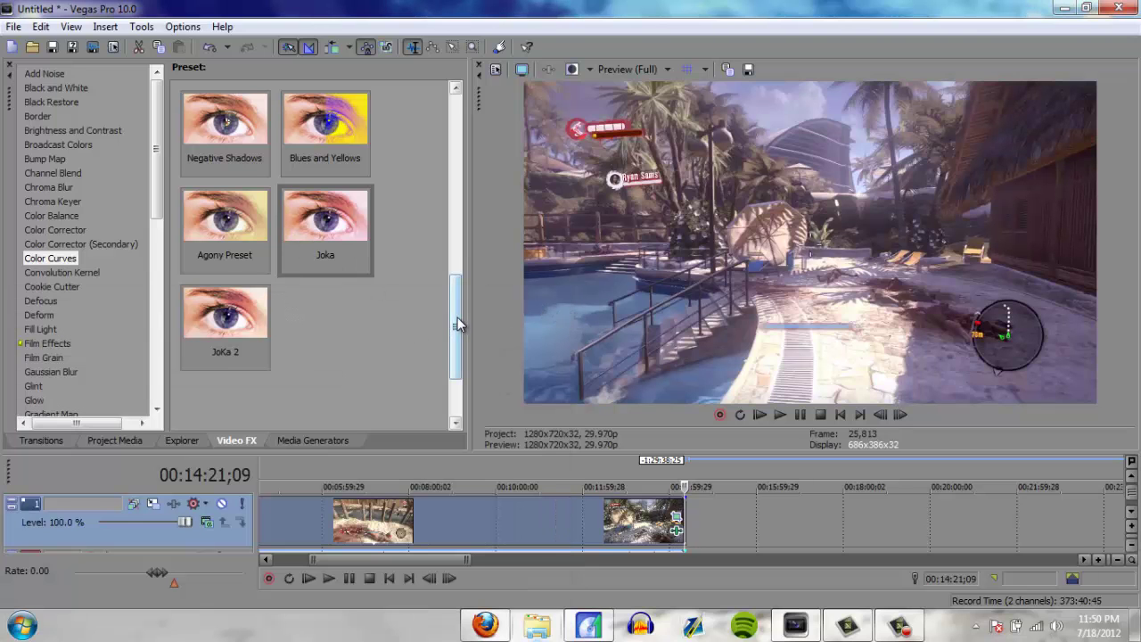
drag(456, 324, 452, 377)
click(41, 27)
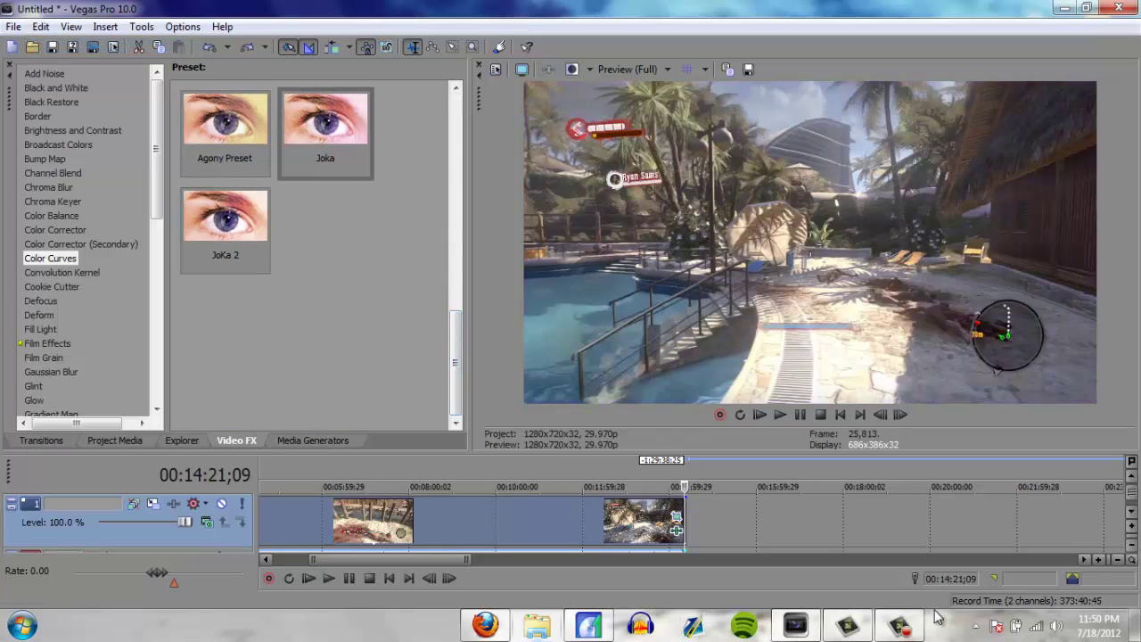